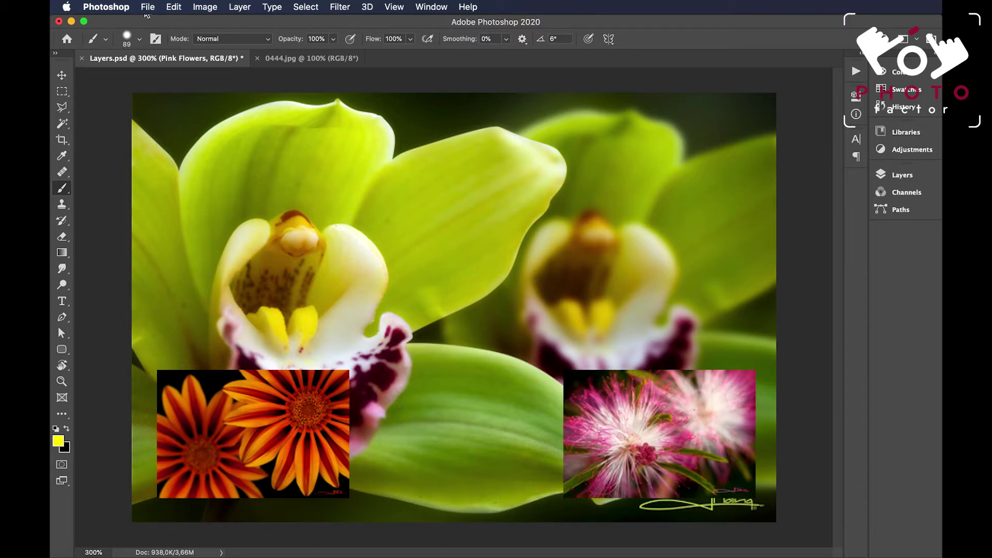
Place the magnolia photo 0444.jpg from the Flowers folder into the collage as an embedded image.
click(148, 8)
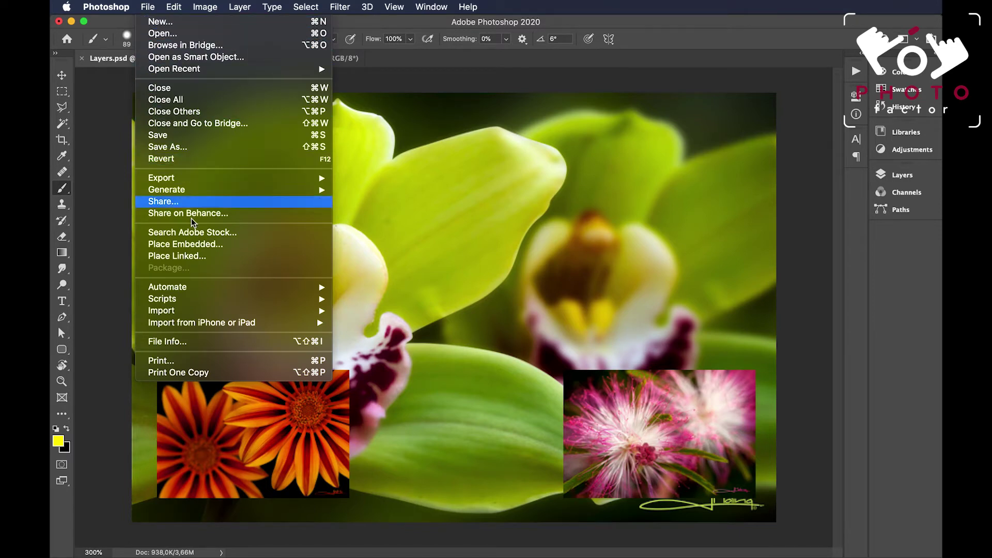
click(195, 244)
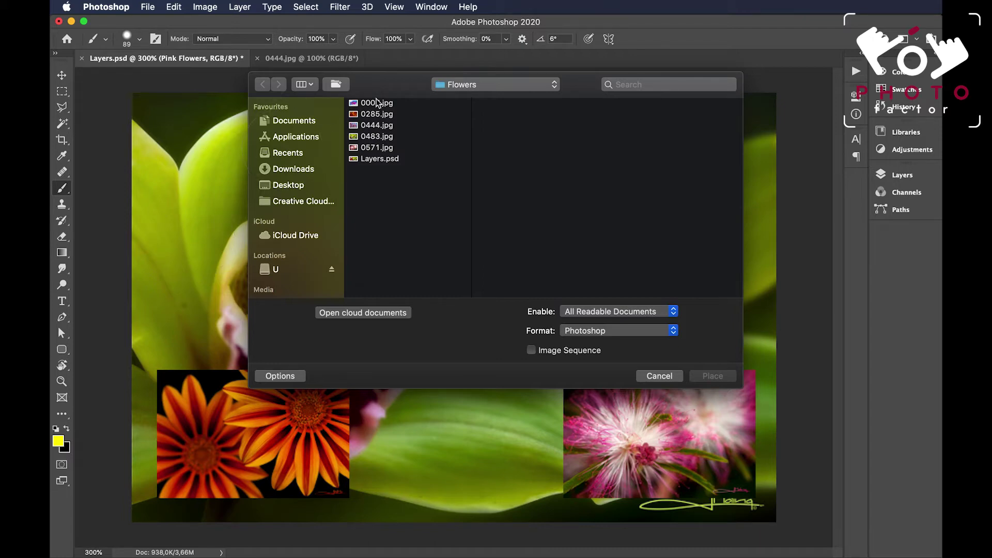
click(376, 127)
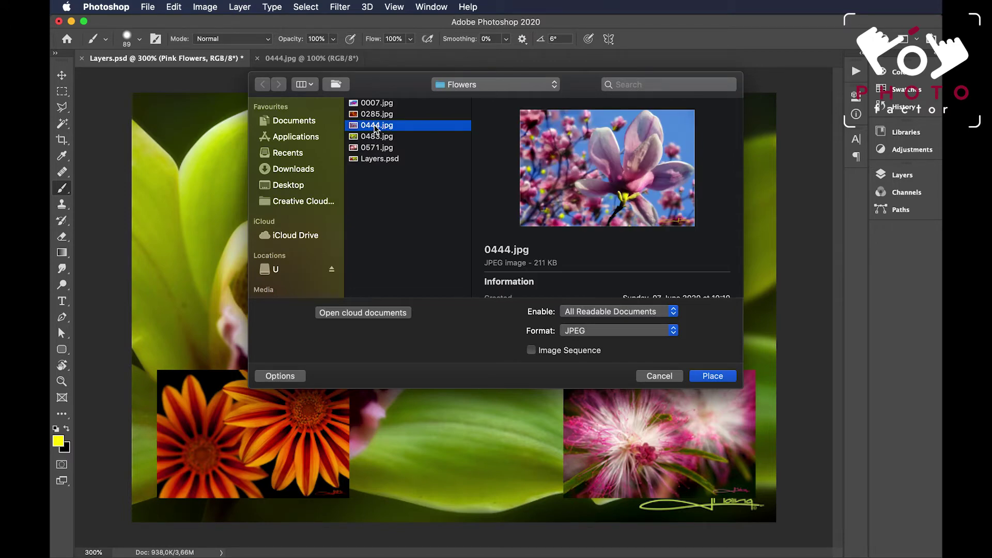
click(713, 377)
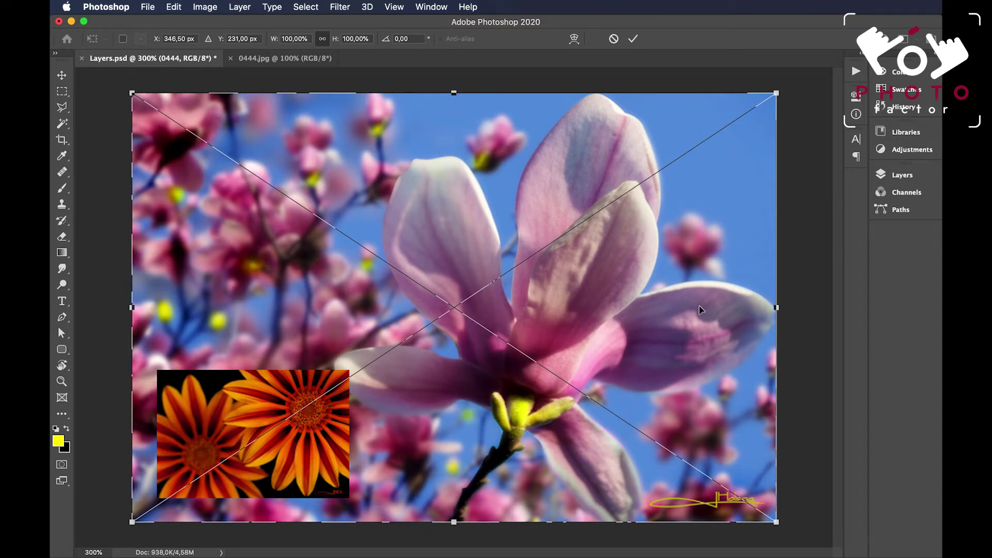
Scale the magnolia photo to about 29.8%, set it between the orange and pink photos, and commit.
drag(777, 93, 398, 423)
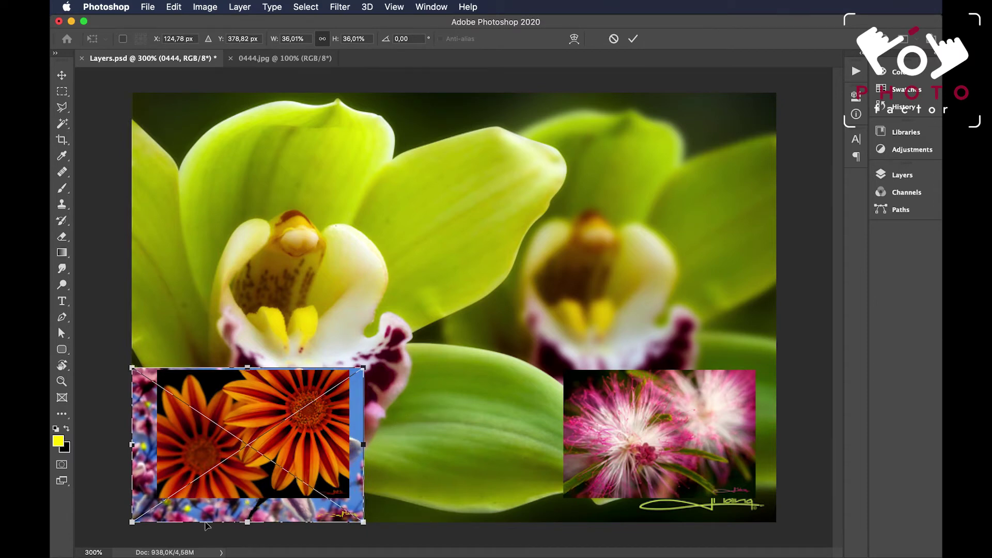
drag(133, 523, 160, 511)
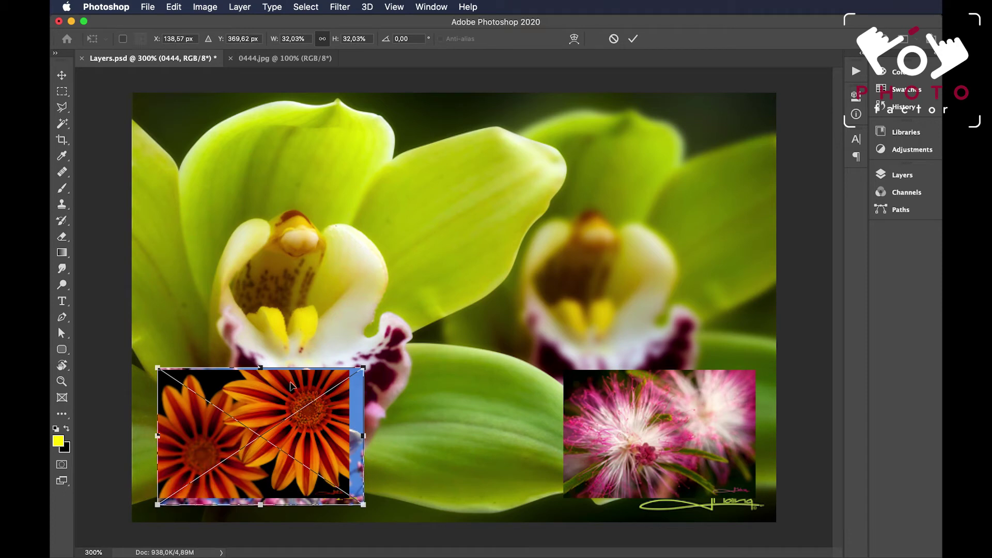
drag(362, 369, 360, 370)
drag(362, 504, 350, 502)
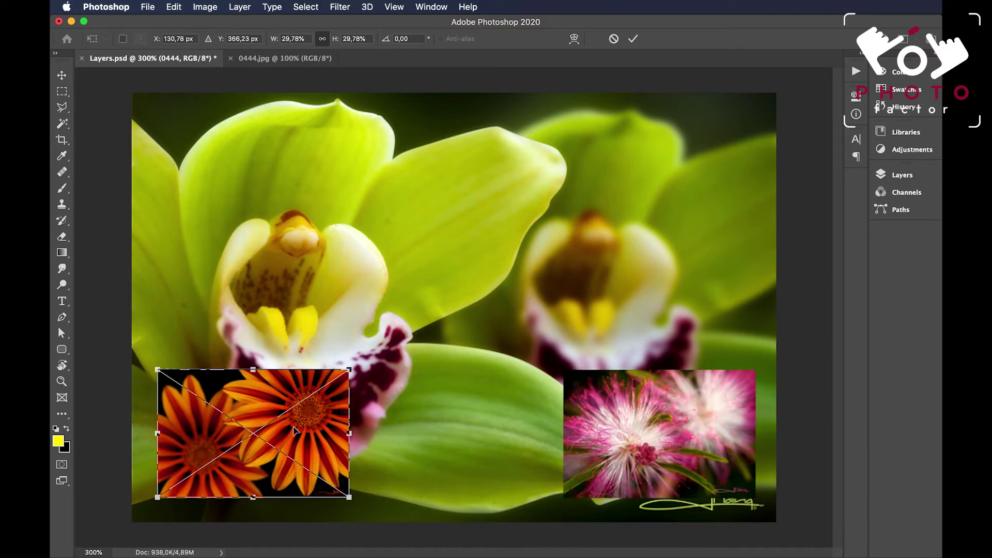
drag(293, 431, 500, 451)
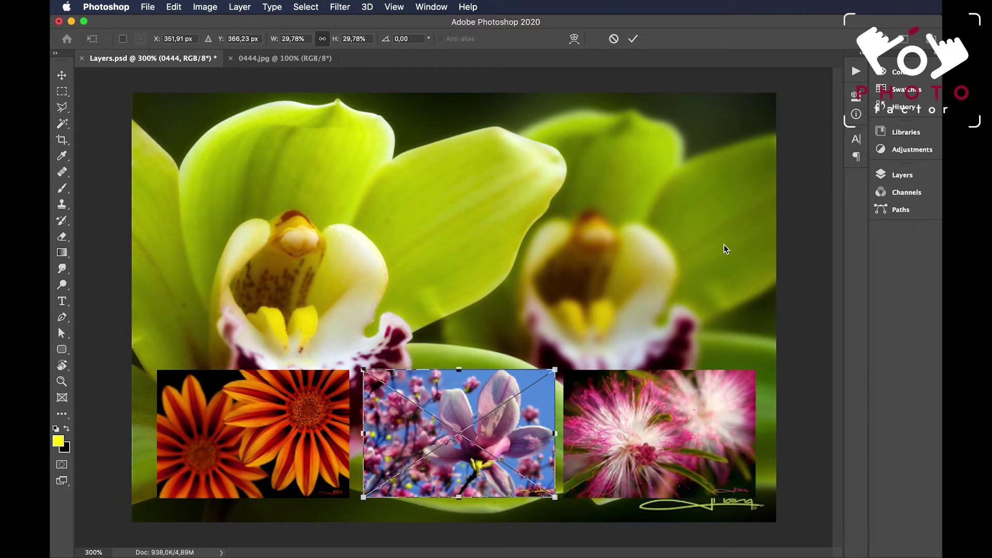
click(633, 40)
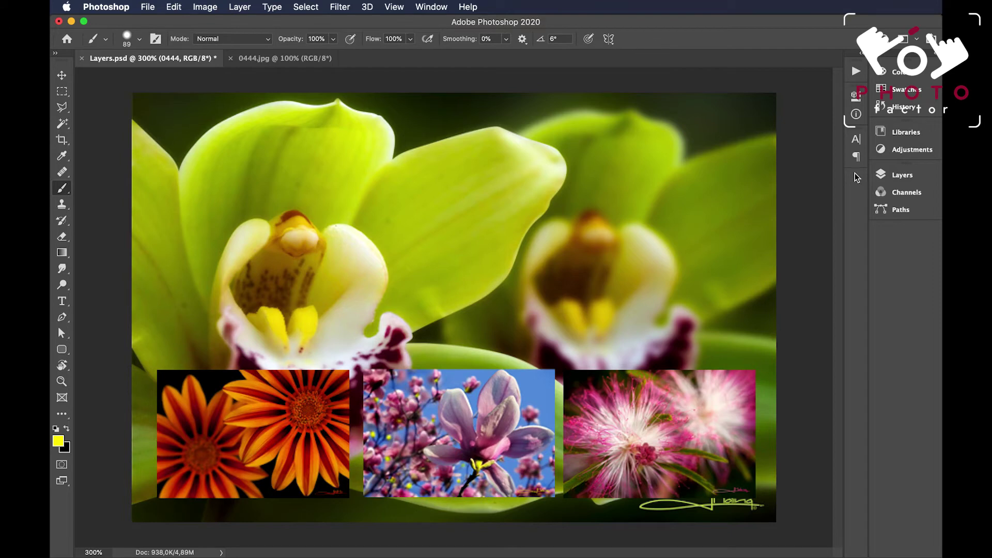
In the expanded Layers panel, rename layer 0444 to 'Blue Sky'.
click(901, 181)
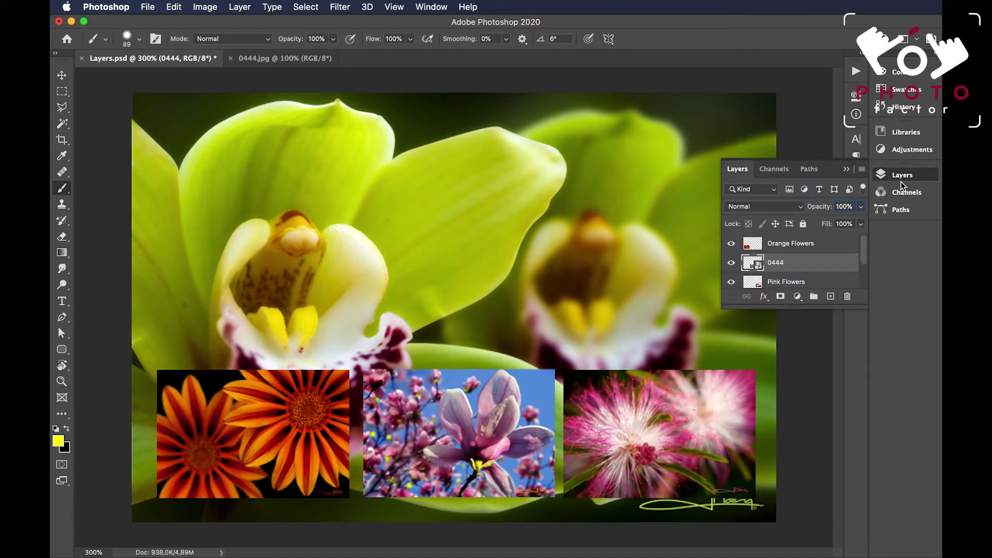
click(858, 54)
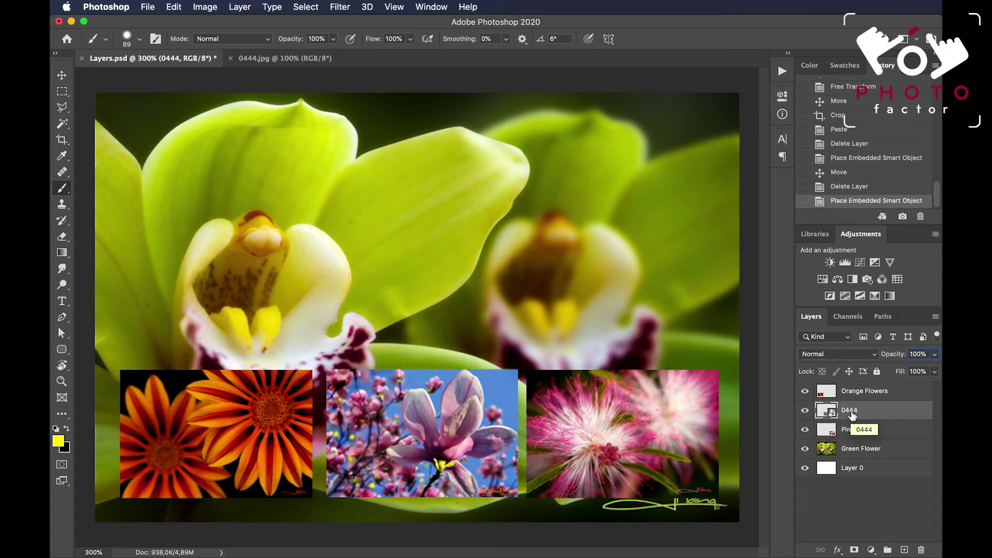
drag(852, 415, 852, 414)
double_click(852, 411)
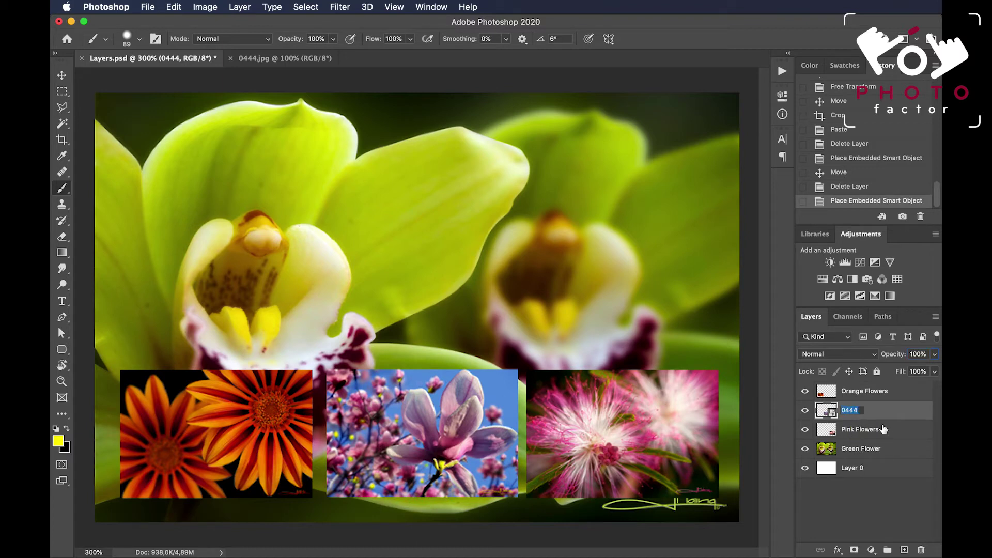
text(Blue Sky)
key(Return)
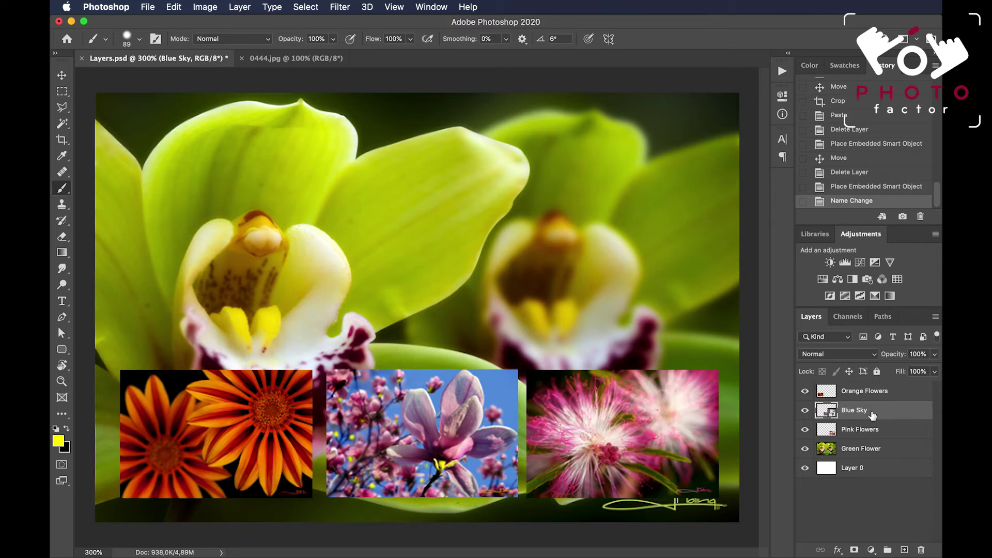
Set the brush to 44 px, rasterize the magnolia layer and paint yellow over it.
mouse_move(872, 415)
mouse_down()
mouse_move(511, 398)
mouse_move(195, 328)
mouse_move(133, 204)
mouse_move(63, 192)
mouse_up()
click(126, 40)
drag(161, 77, 138, 79)
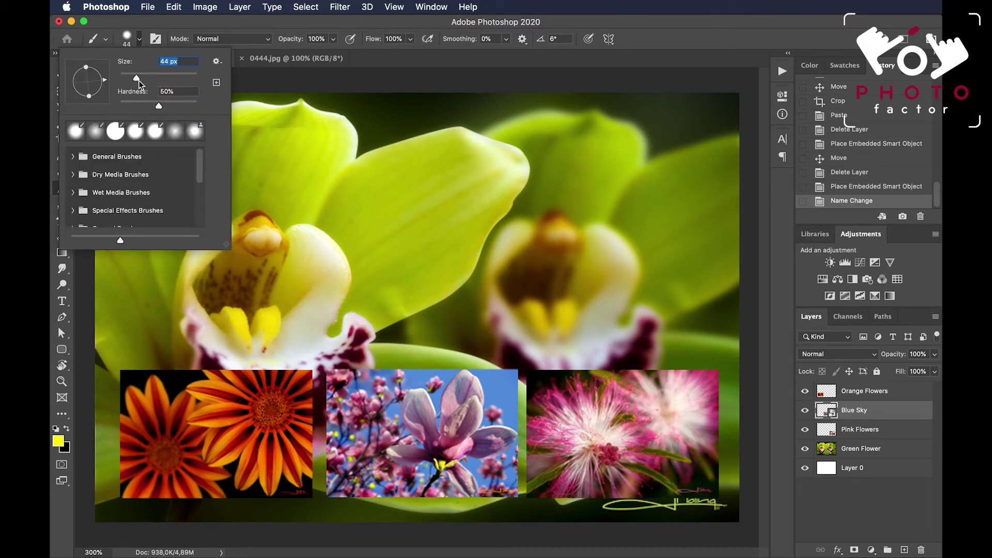
click(438, 400)
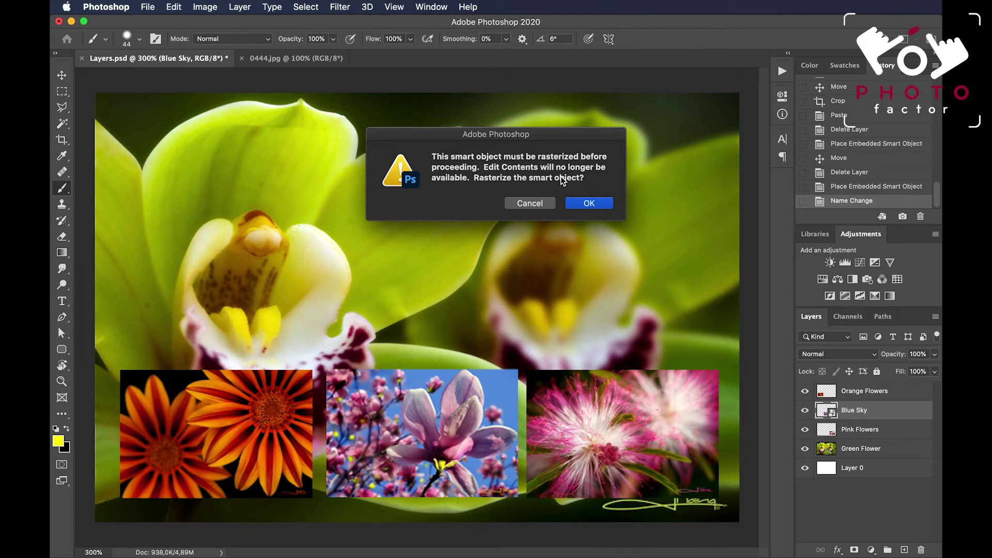
click(594, 205)
mouse_move(442, 437)
mouse_down()
mouse_move(429, 403)
mouse_move(438, 445)
mouse_move(408, 450)
mouse_move(424, 454)
mouse_up()
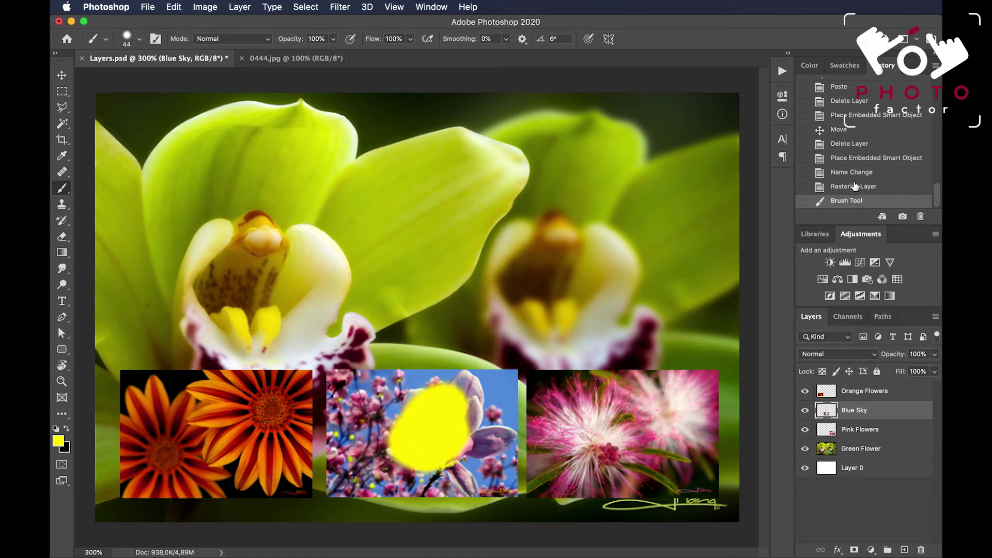
Revert in the History panel to the state right after the layer rename.
click(858, 173)
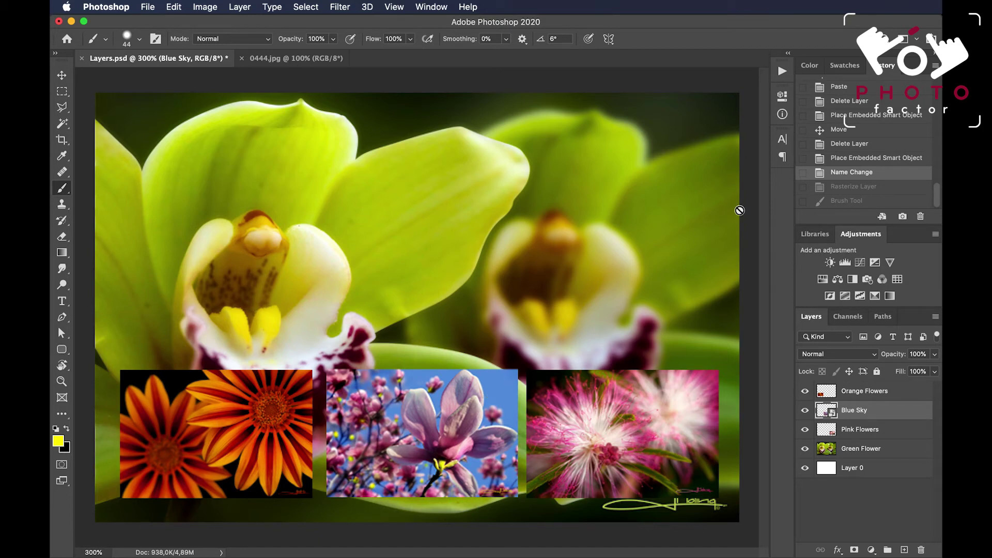
click(845, 188)
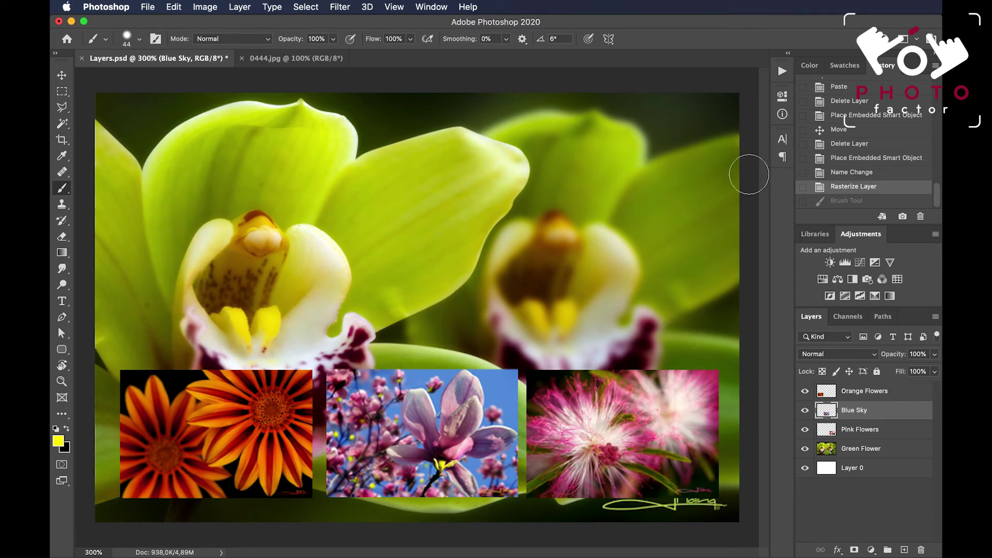
click(835, 172)
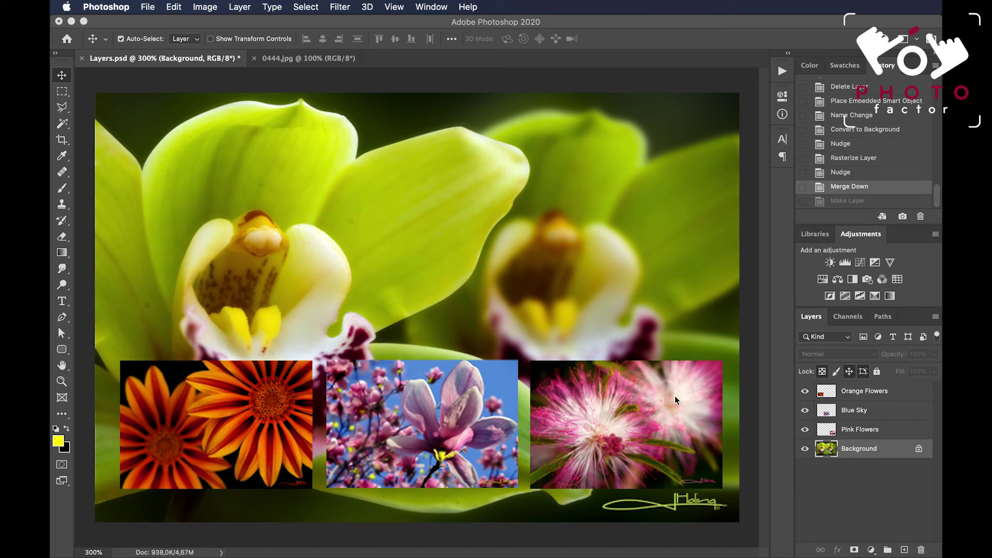
Select the Blue Sky layer.
click(855, 411)
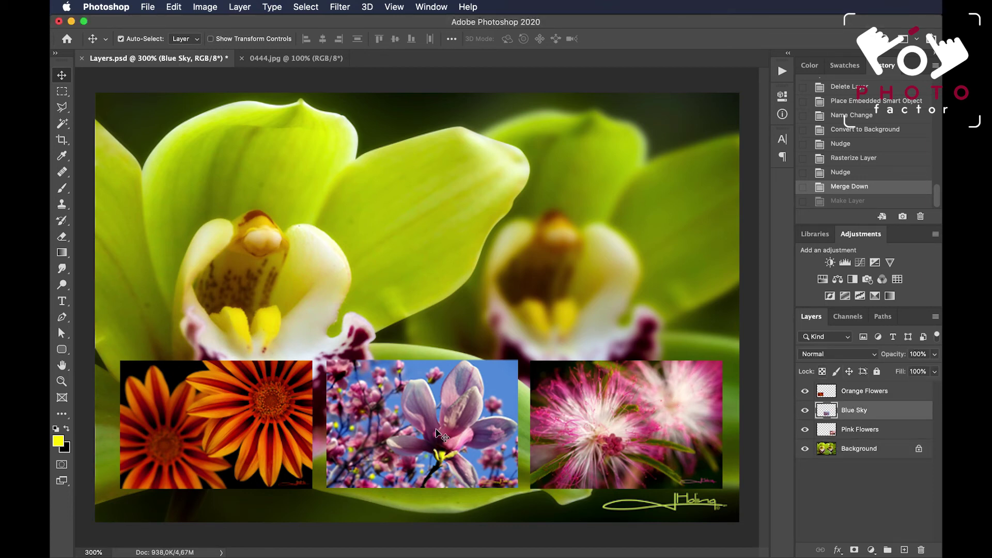
Drag the Blue Sky magnolia photo until it sits level with the orange and pink photos.
drag(438, 434, 435, 302)
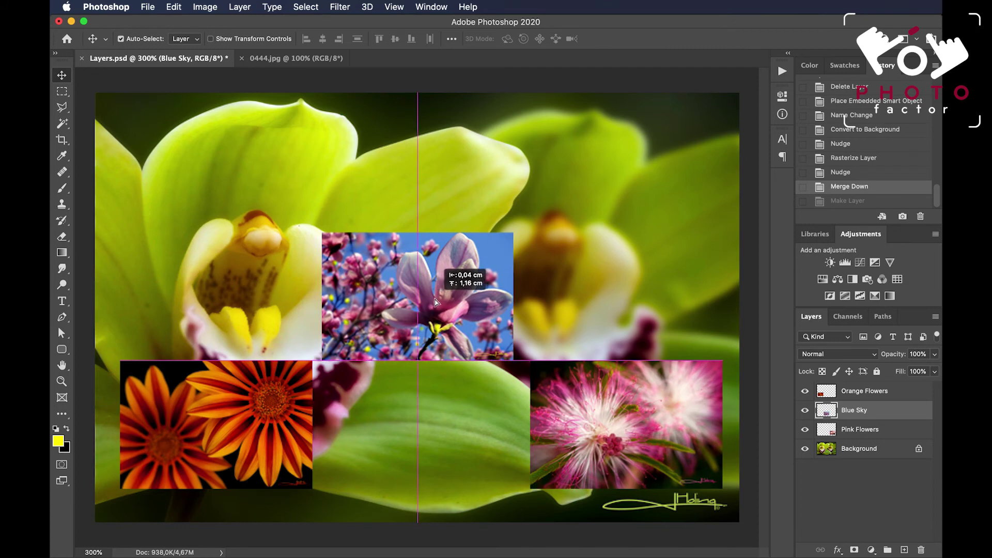
drag(435, 302, 428, 255)
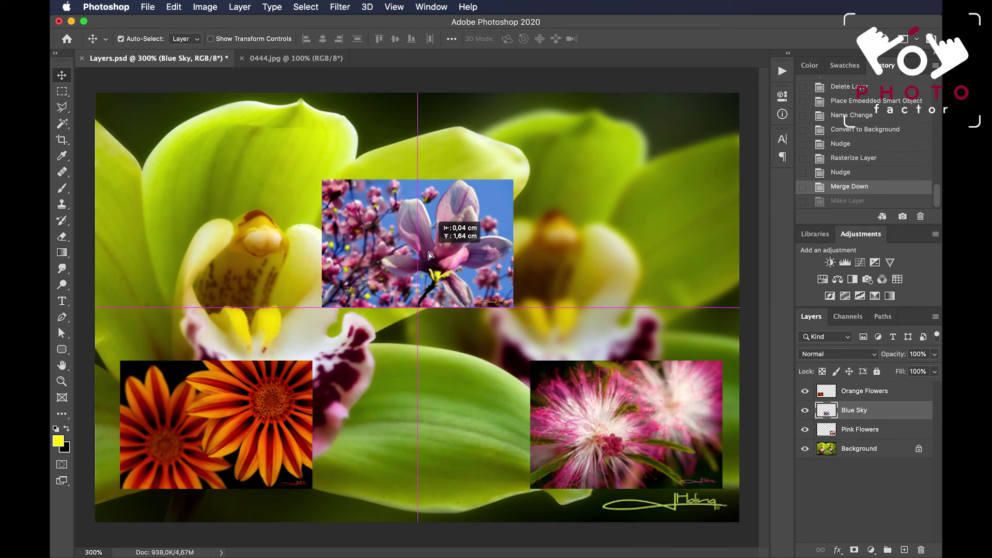
drag(429, 255, 429, 321)
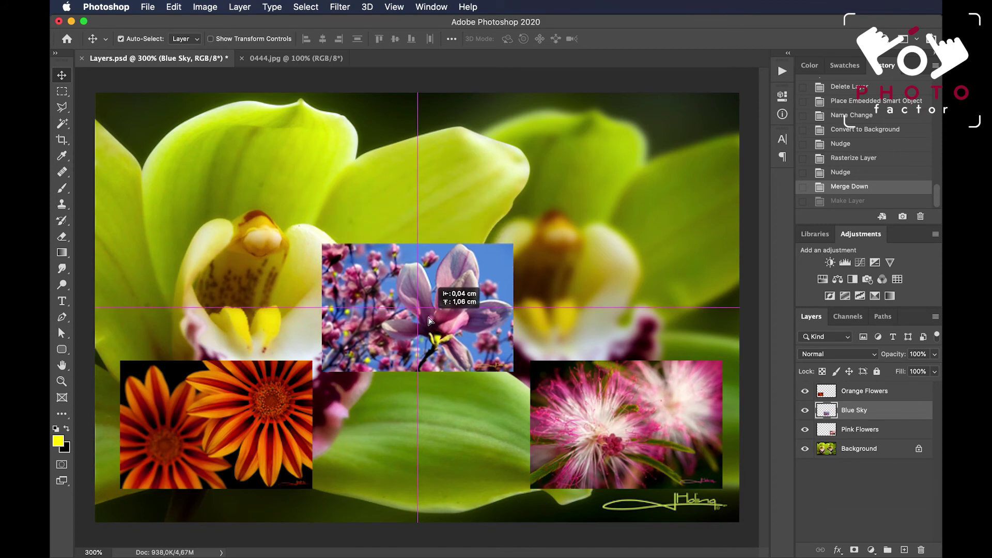
drag(429, 321, 432, 432)
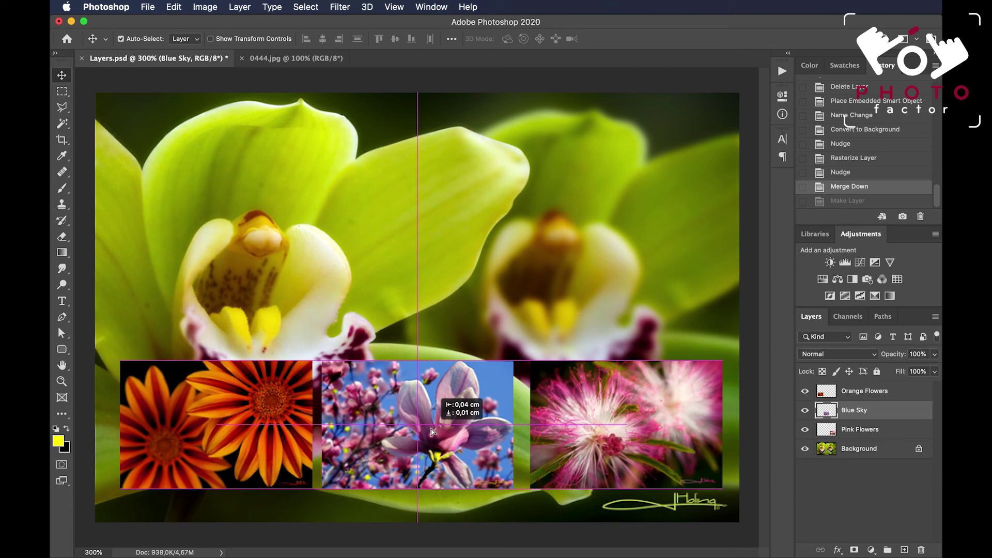
drag(431, 432, 431, 431)
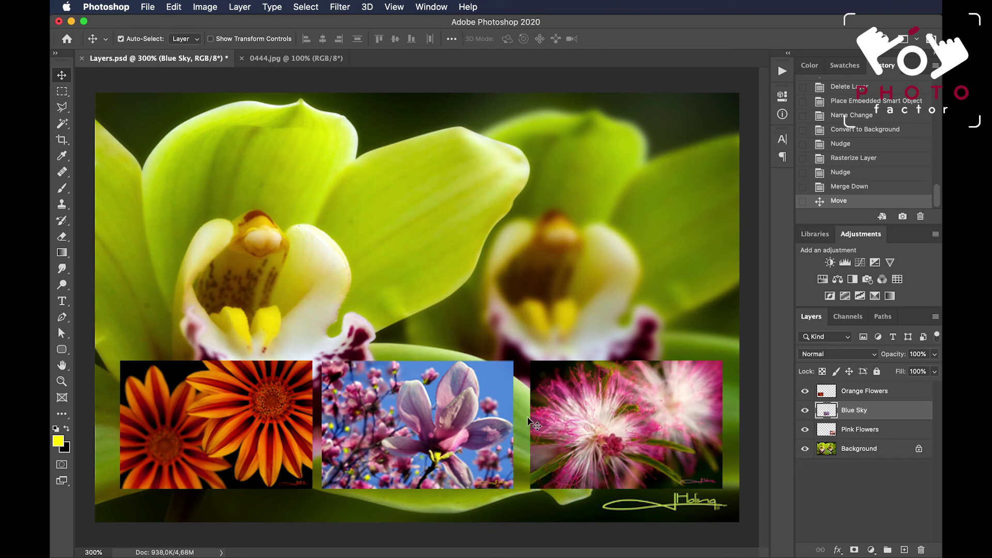
click(559, 415)
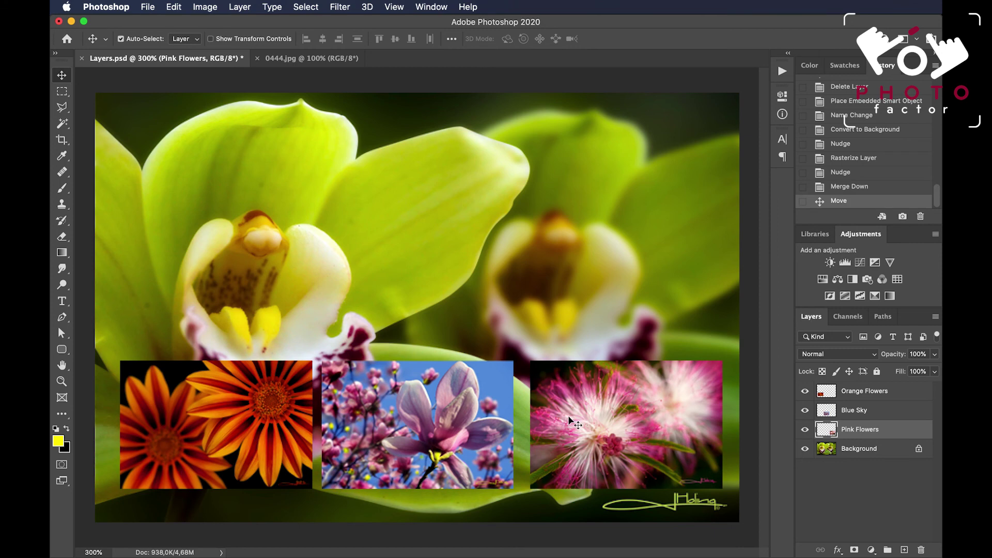
Slide the pink flowers photo left to an even 0.08 cm gap from the magnolia.
drag(570, 414, 567, 420)
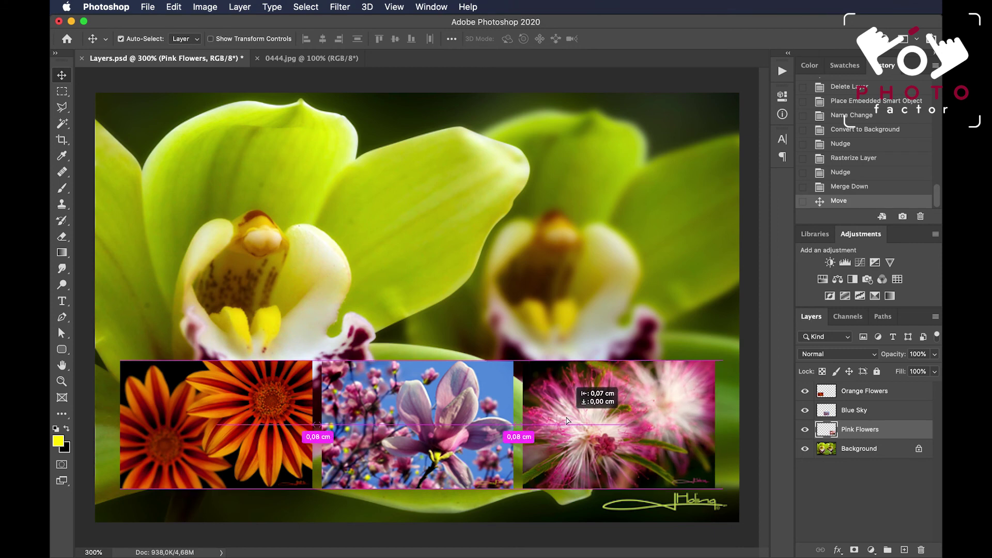
mouse_move(566, 421)
mouse_down()
mouse_move(544, 440)
mouse_move(567, 414)
mouse_up()
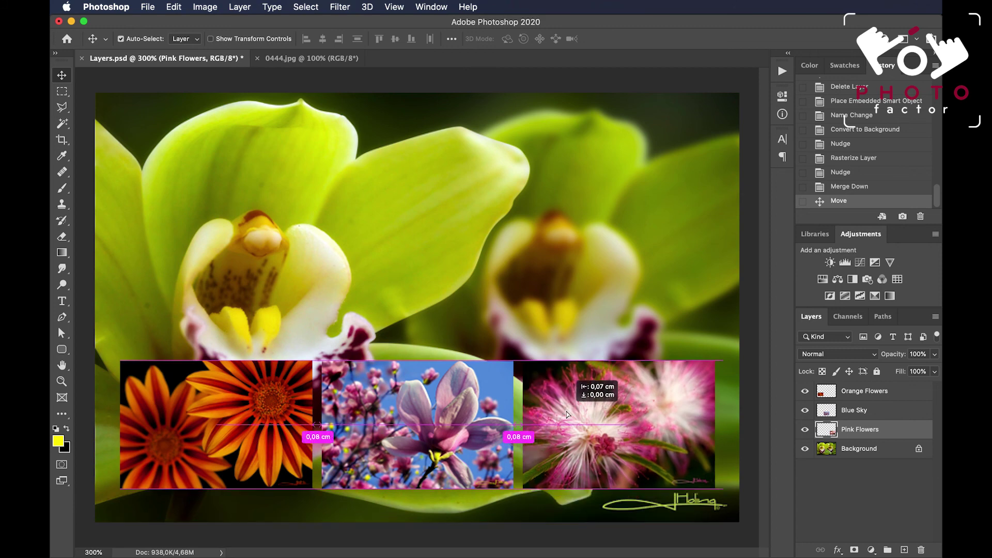